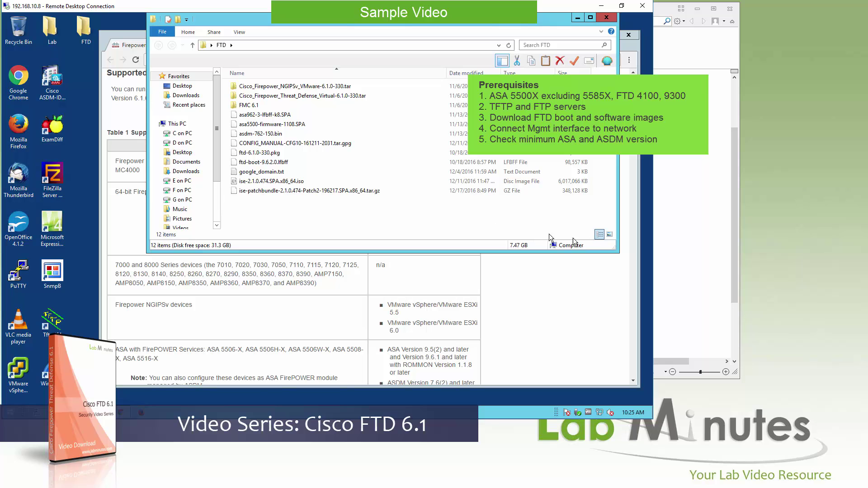
Bring the Foxit PhantomPDF lab network diagram in front of the FTD images folder.
{"action": "left_click", "coordinate": [672, 253]}
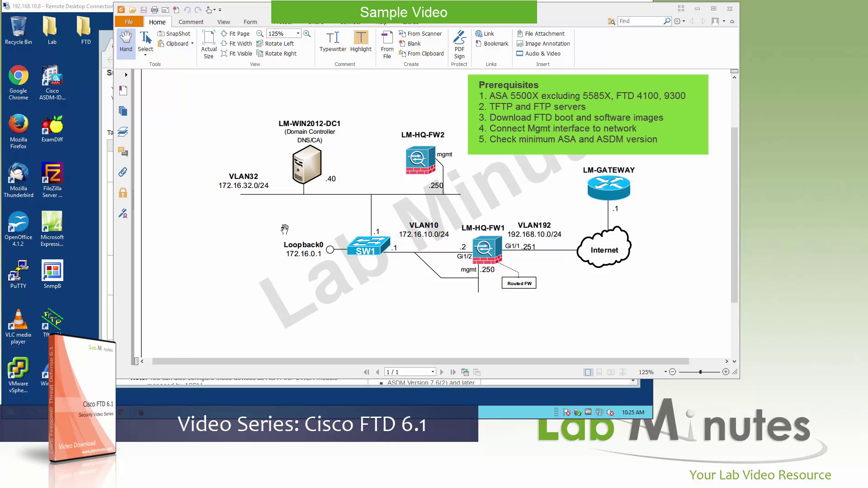
Return to the Firepower 6.1.0 release notes' Supported Platforms and Environments table.
{"action": "key", "text": "alt+Tab"}
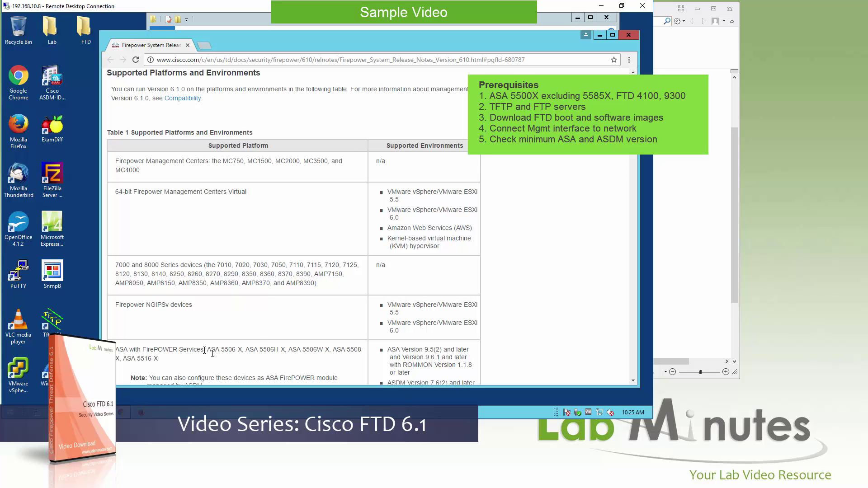
Highlight ASA 5506-X in the supported platforms table, then switch to the SecureCRT session.
{"action": "left_click_drag", "start_coordinate": [193, 350], "coordinate": [238, 345]}
{"action": "scroll", "coordinate": [425, 366], "scroll_direction": "down", "scroll_amount": 3}
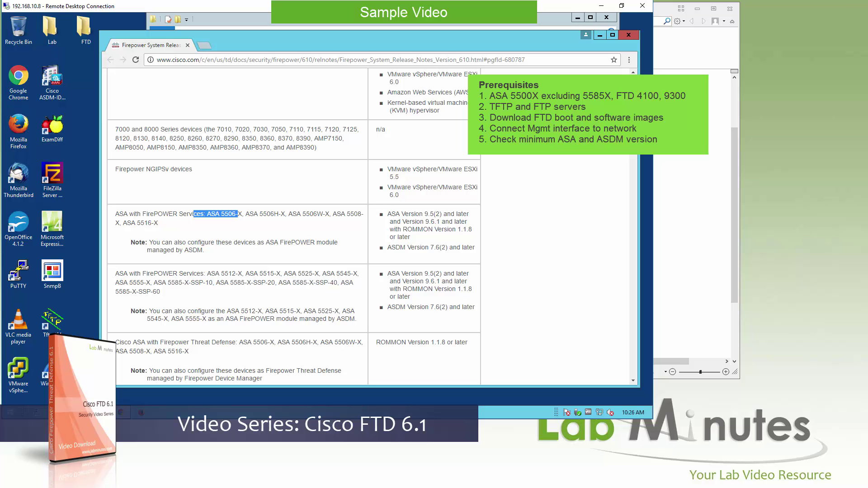
{"action": "key", "text": "alt+Tab"}
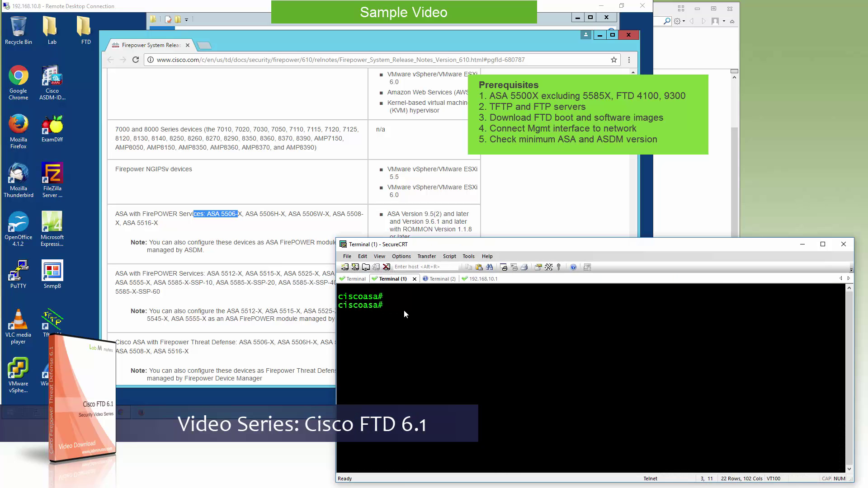
Run 'sh ver' to show the ASA software version 9.6(2)3.
{"action": "key", "text": "Return"}
{"action": "key", "text": "Return"}
{"action": "key", "text": "Return"}
{"action": "type", "text": "dh ver"}
{"action": "key", "text": "Return"}
{"action": "type", "text": "sh ver"}
{"action": "key", "text": "Return"}
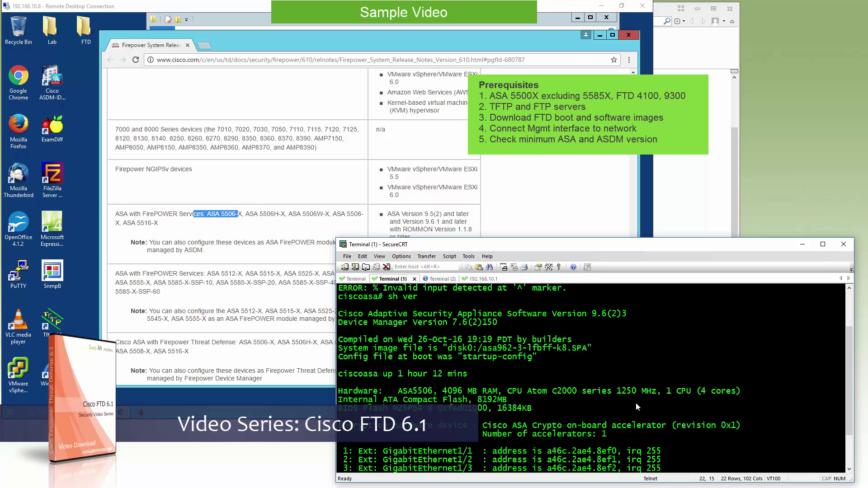
Run 'sh module' and highlight the ROMMON firmware version 1.1.8.
{"action": "type", "text": "qsh ou"}
{"action": "key", "text": "BackSpace"}
{"action": "key", "text": "BackSpace"}
{"action": "type", "text": "module"}
{"action": "key", "text": "Return"}
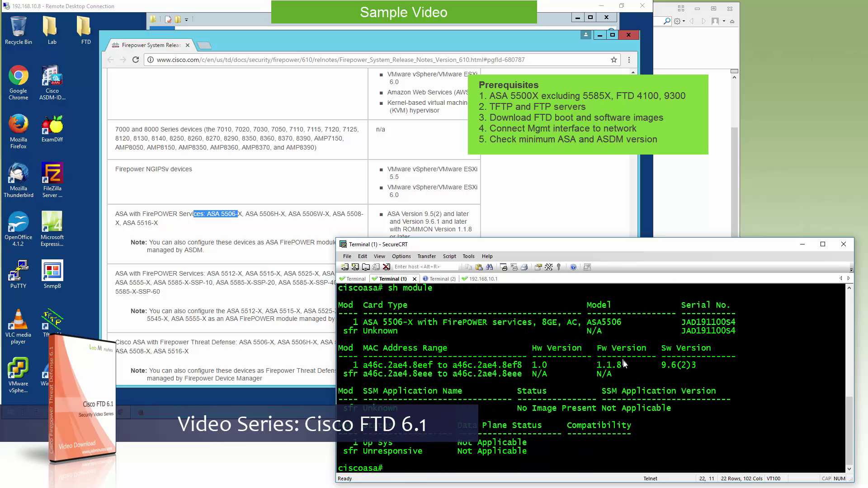
{"action": "double_click", "coordinate": [608, 366]}
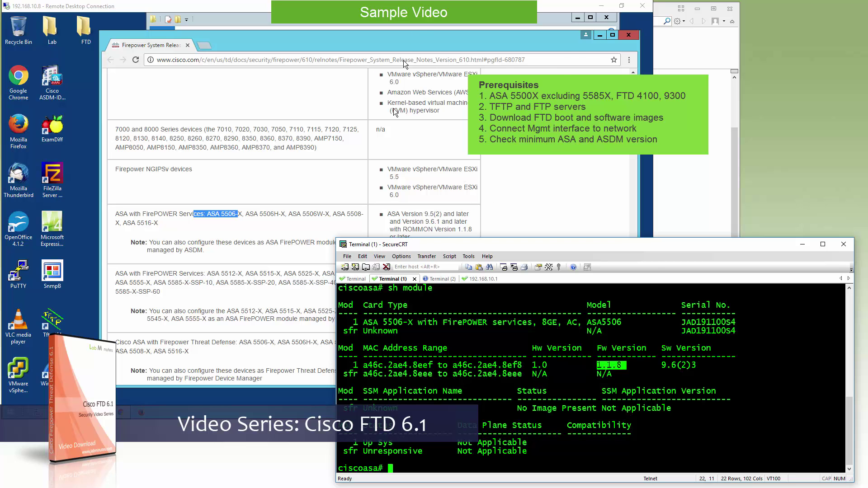
{"action": "left_click", "coordinate": [419, 20]}
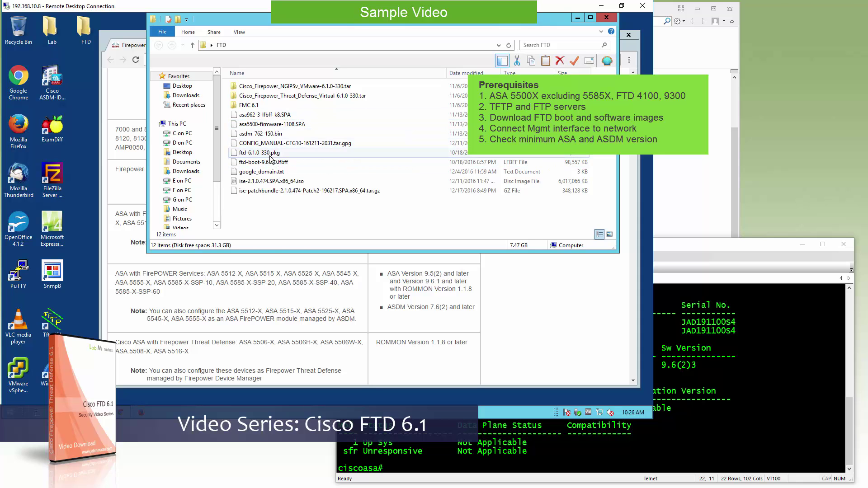
Select asa5500-firmware-1108.SPA and list 'upgrade rommon ?' paths (disk0, disk1, flash).
{"action": "left_click", "coordinate": [254, 126]}
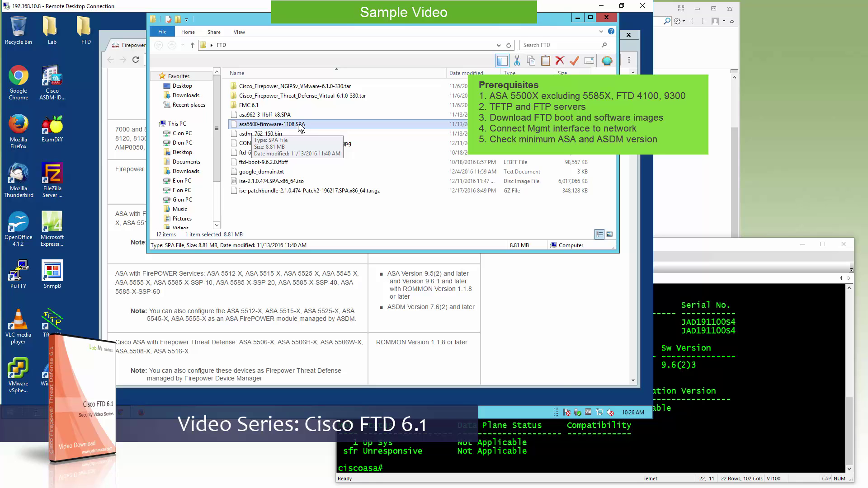
{"action": "left_click", "coordinate": [654, 336]}
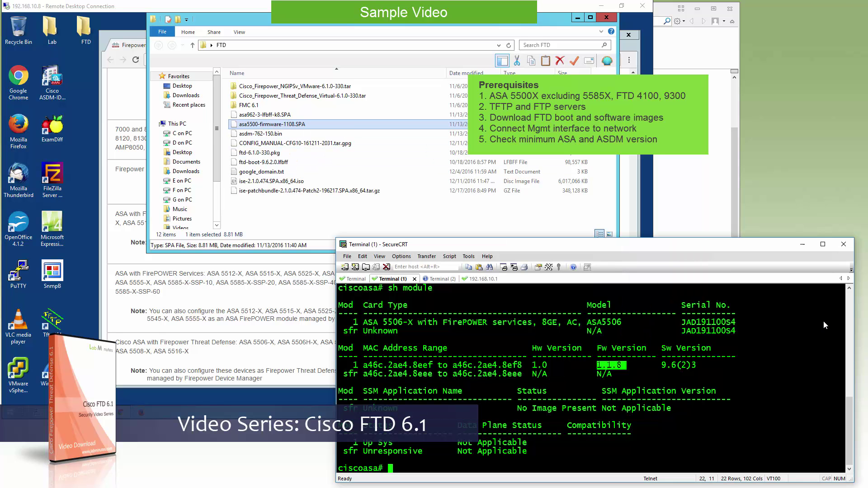
{"action": "type", "text": "upgrad"}
{"action": "key", "text": "Tab"}
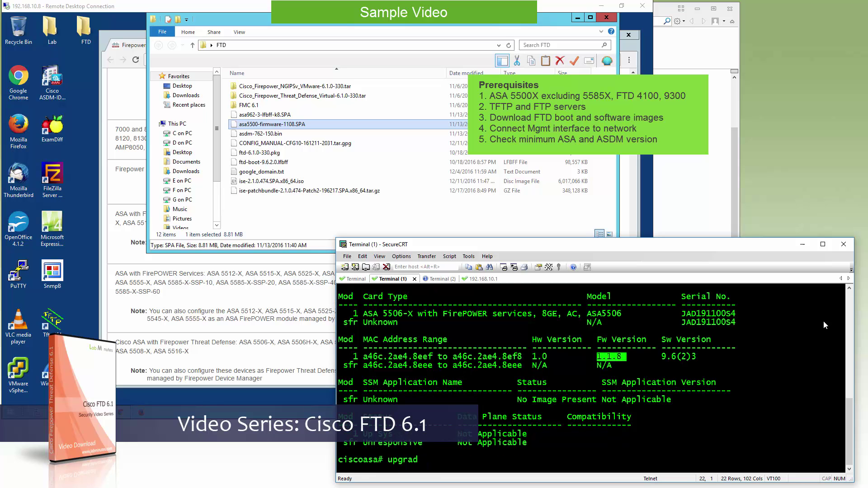
{"action": "type", "text": "rommo"}
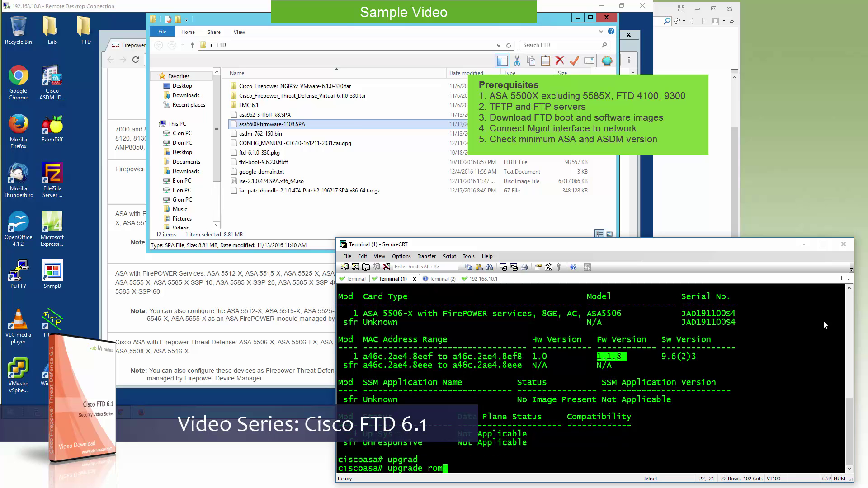
{"action": "key", "text": "Tab"}
{"action": "type", "text": "?"}
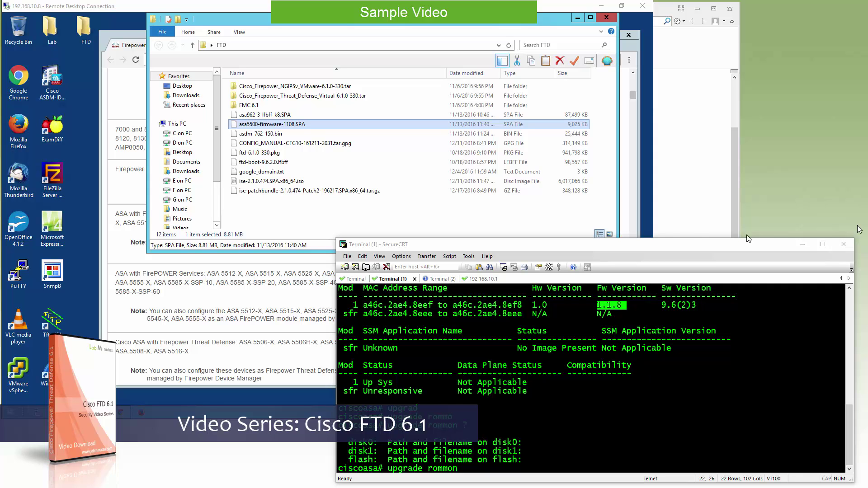
Clear the line and list the available 'backup ?' options.
{"action": "left_click", "coordinate": [616, 395]}
{"action": "key", "text": "ctrl+u"}
{"action": "type", "text": "back"}
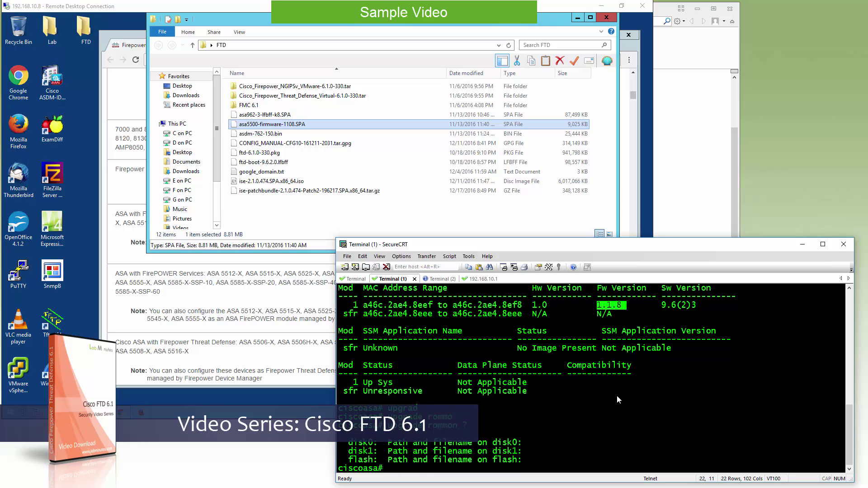
{"action": "key", "text": "Tab"}
{"action": "type", "text": "?"}
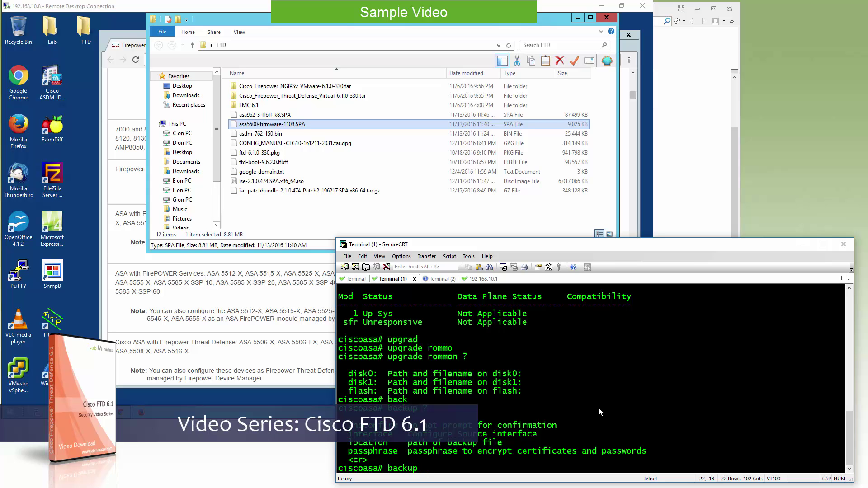
Show the activation key with its Base license and 28-day time-based features.
{"action": "key", "text": "BackSpace"}
{"action": "key", "text": "BackSpace"}
{"action": "key", "text": "BackSpace"}
{"action": "key", "text": "BackSpace"}
{"action": "key", "text": "BackSpace"}
{"action": "key", "text": "BackSpace"}
{"action": "key", "text": "BackSpace"}
{"action": "type", "text": "sh acti"}
{"action": "key", "text": "Tab"}
{"action": "key", "text": "Return"}
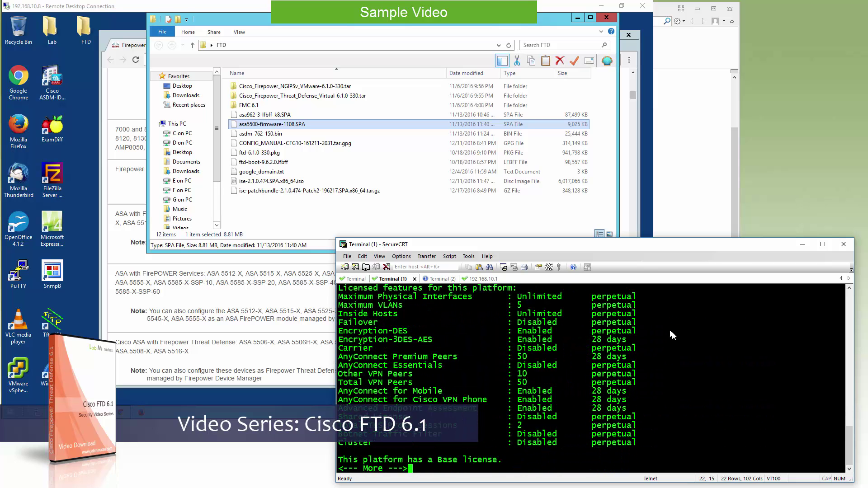
{"action": "scroll", "coordinate": [672, 335], "scroll_direction": "up", "scroll_amount": 2}
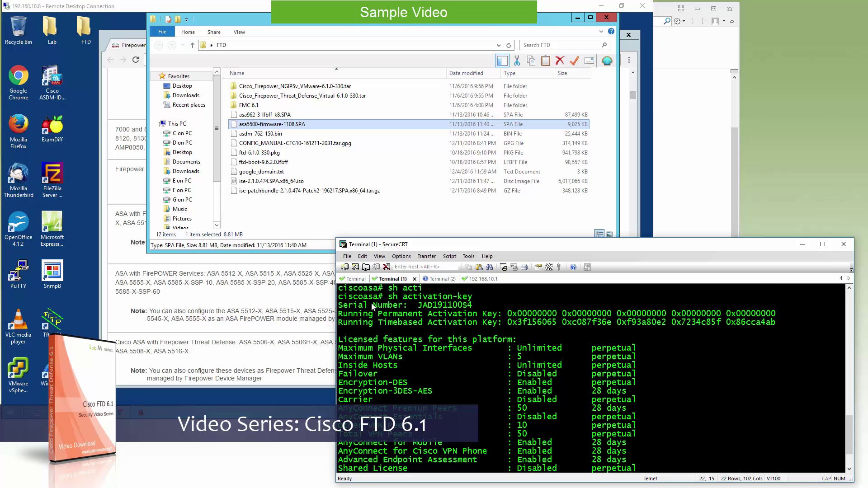
{"action": "scroll", "coordinate": [652, 374], "scroll_direction": "down", "scroll_amount": 3}
{"action": "key", "text": "space"}
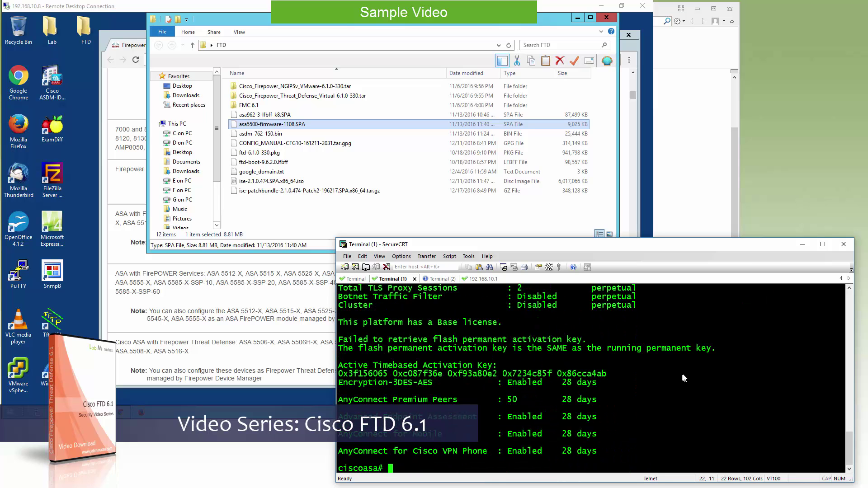
{"action": "scroll", "coordinate": [684, 377], "scroll_direction": "up", "scroll_amount": 12}
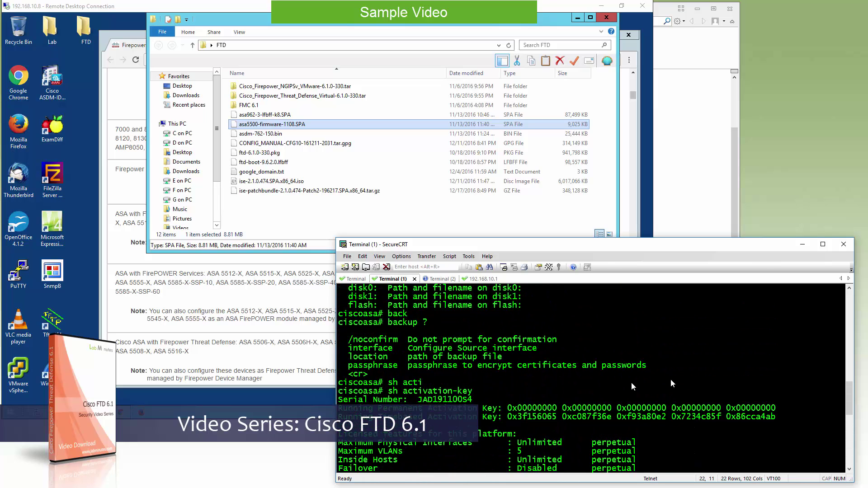
{"action": "scroll", "coordinate": [501, 395], "scroll_direction": "down", "scroll_amount": 12}
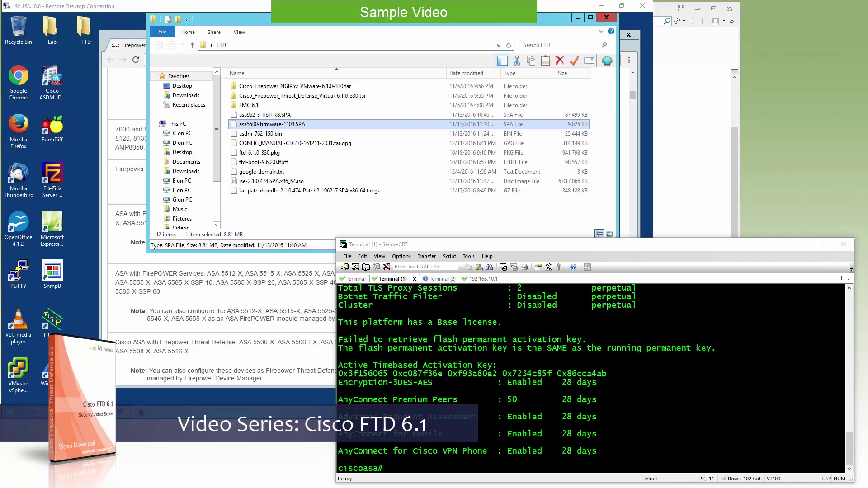
Type 'reload' at a fresh ciscoasa# prompt.
{"action": "left_click", "coordinate": [614, 368]}
{"action": "key", "text": "Return"}
{"action": "key", "text": "Return"}
{"action": "key", "text": "Return"}
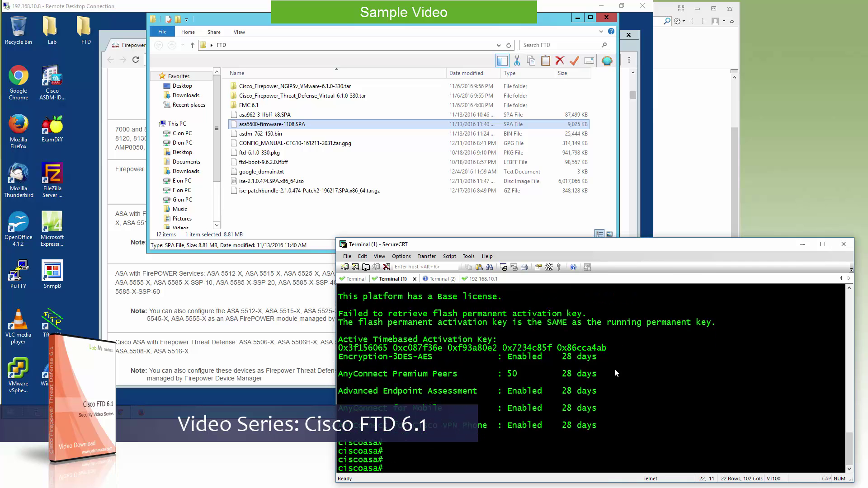
{"action": "type", "text": "reload"}
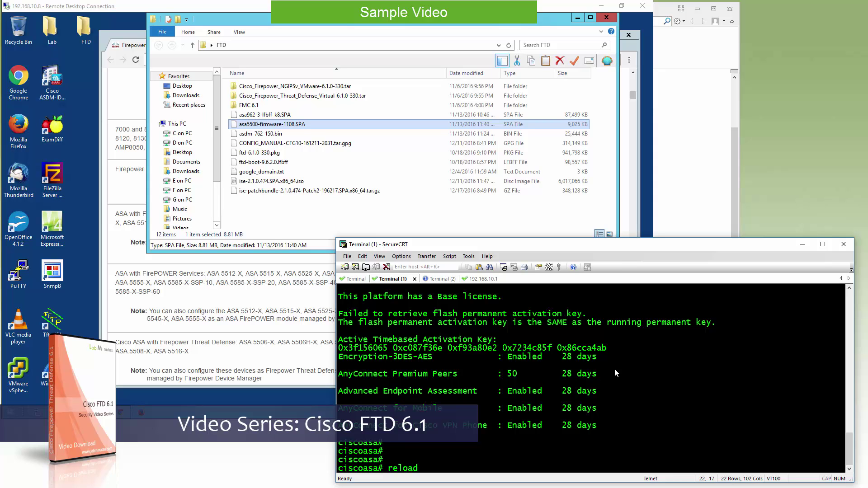